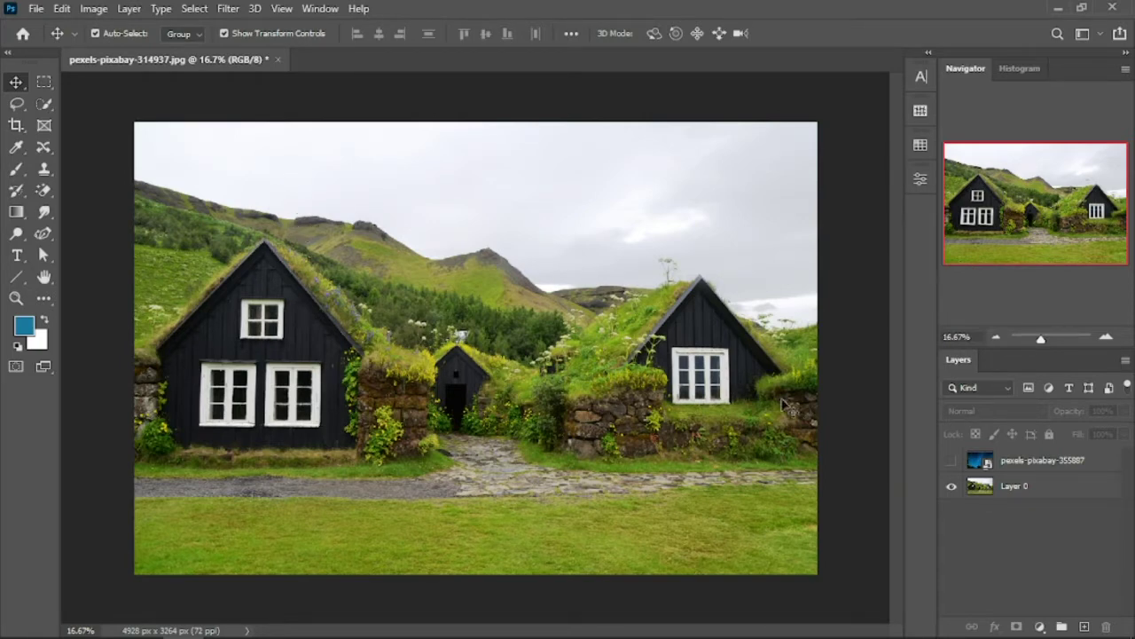
- Compare the house photo and starry sky layers by toggling their visibility
{"action": "left_click", "coordinate": [952, 486]}
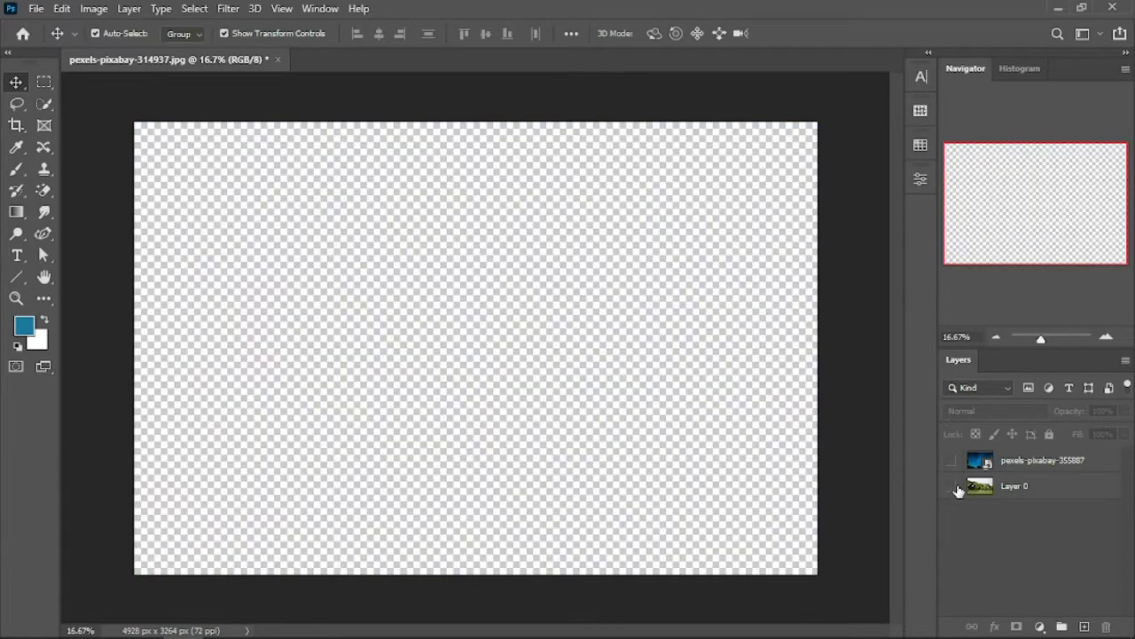
{"action": "left_click", "coordinate": [952, 461]}
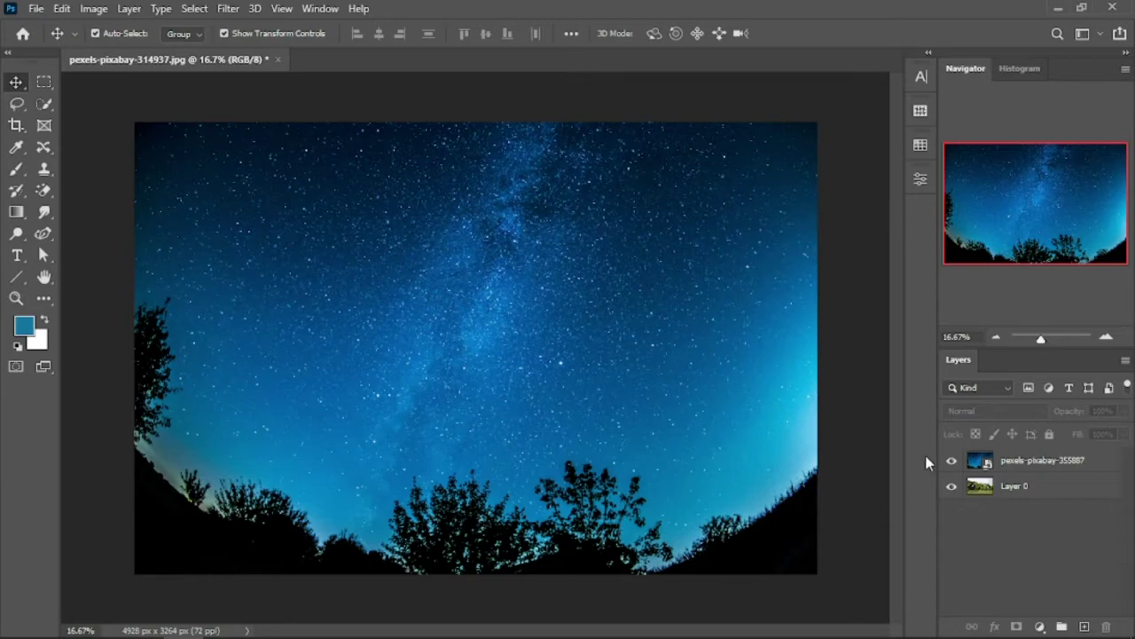
{"action": "left_click", "coordinate": [951, 460]}
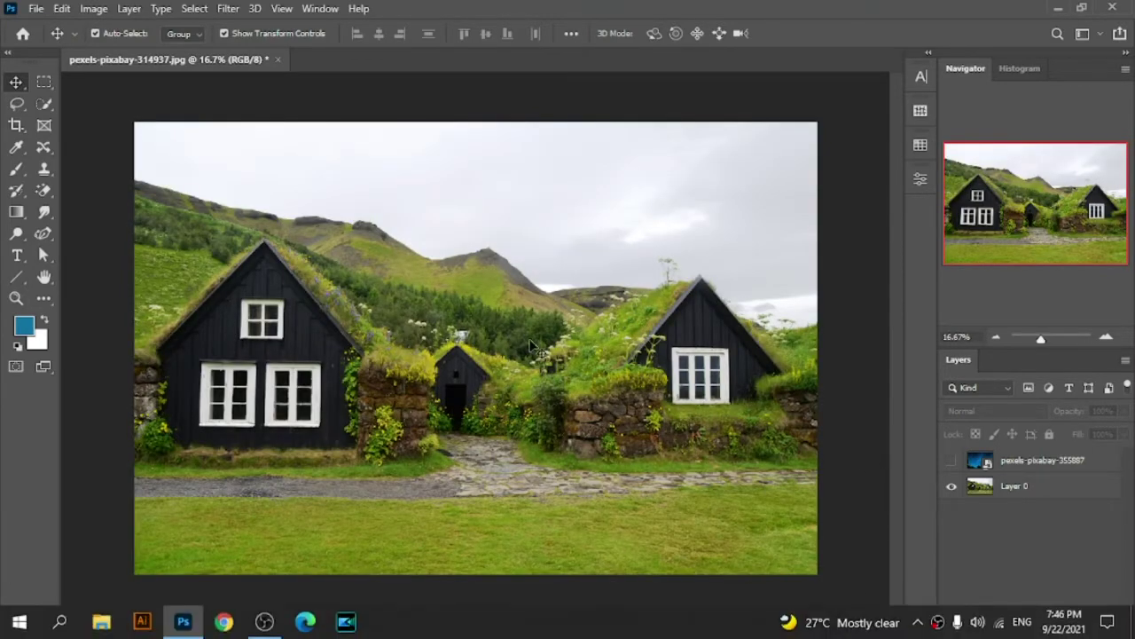
- Select the grey sky in Layer 0 using Select > Sky
{"action": "left_click", "coordinate": [987, 492]}
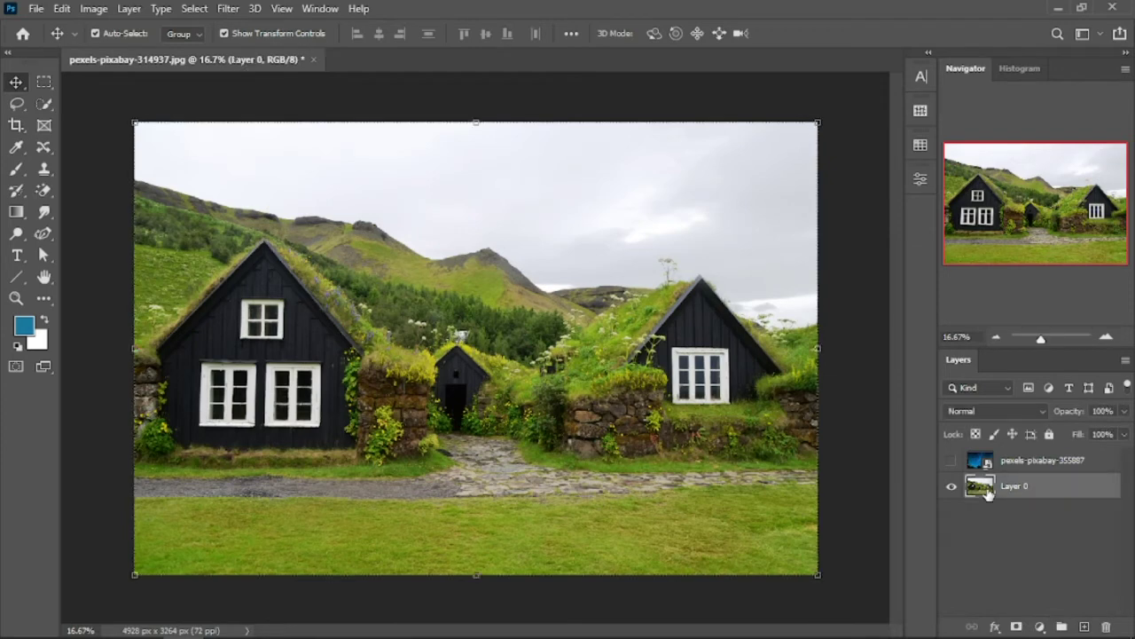
{"action": "left_click", "coordinate": [195, 8]}
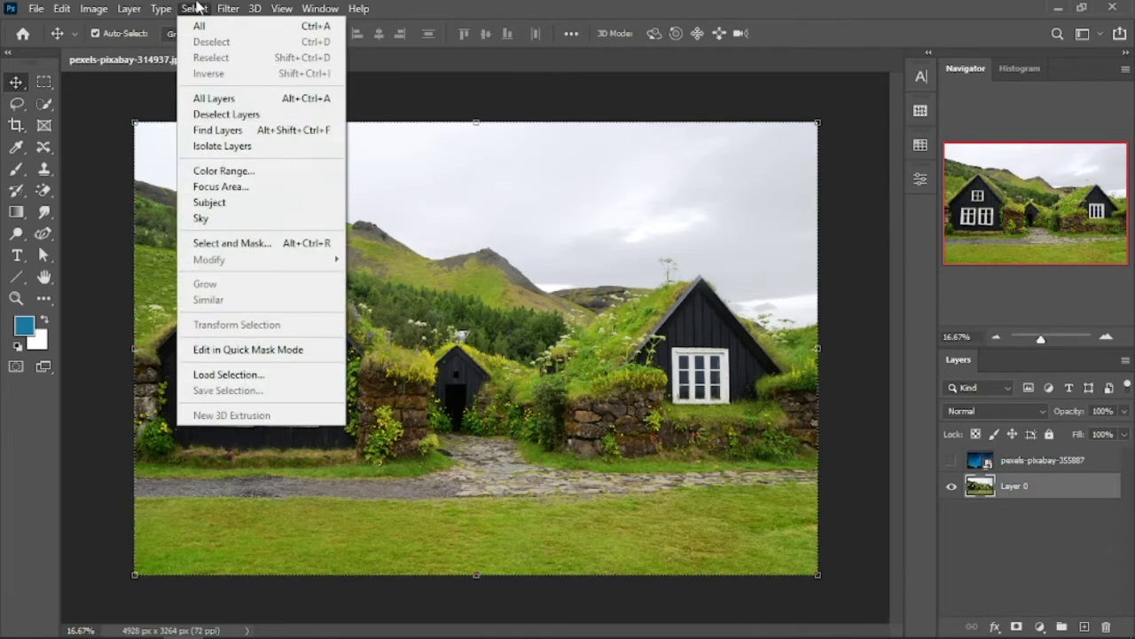
{"action": "left_click", "coordinate": [220, 230]}
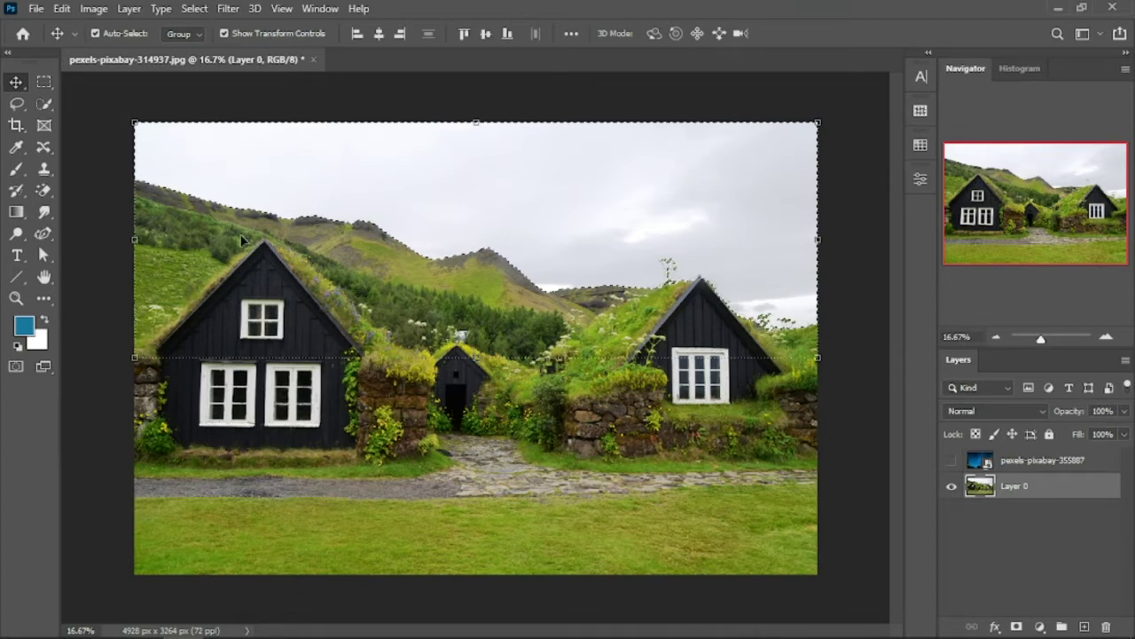
{"action": "scroll", "coordinate": [287, 112], "scroll_direction": "up", "scroll_amount": 3}
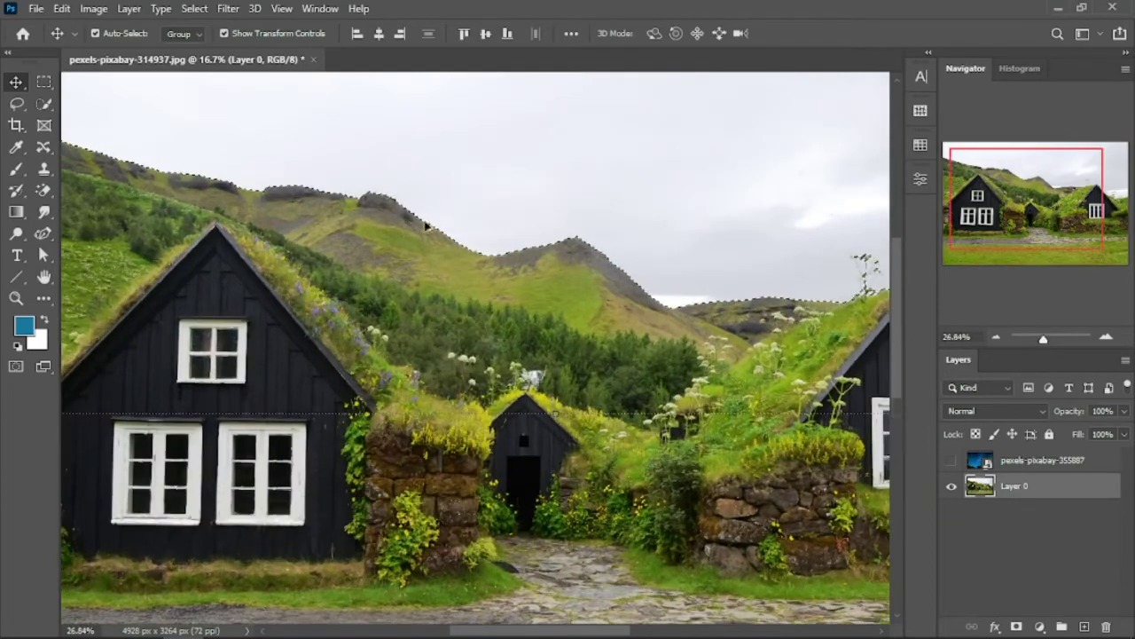
{"action": "scroll", "coordinate": [372, 222], "scroll_direction": "up", "scroll_amount": 1}
{"action": "scroll", "coordinate": [302, 235], "scroll_direction": "up", "scroll_amount": 1}
{"action": "scroll", "coordinate": [320, 254], "scroll_direction": "up", "scroll_amount": 1}
{"action": "scroll", "coordinate": [382, 284], "scroll_direction": "up", "scroll_amount": 1}
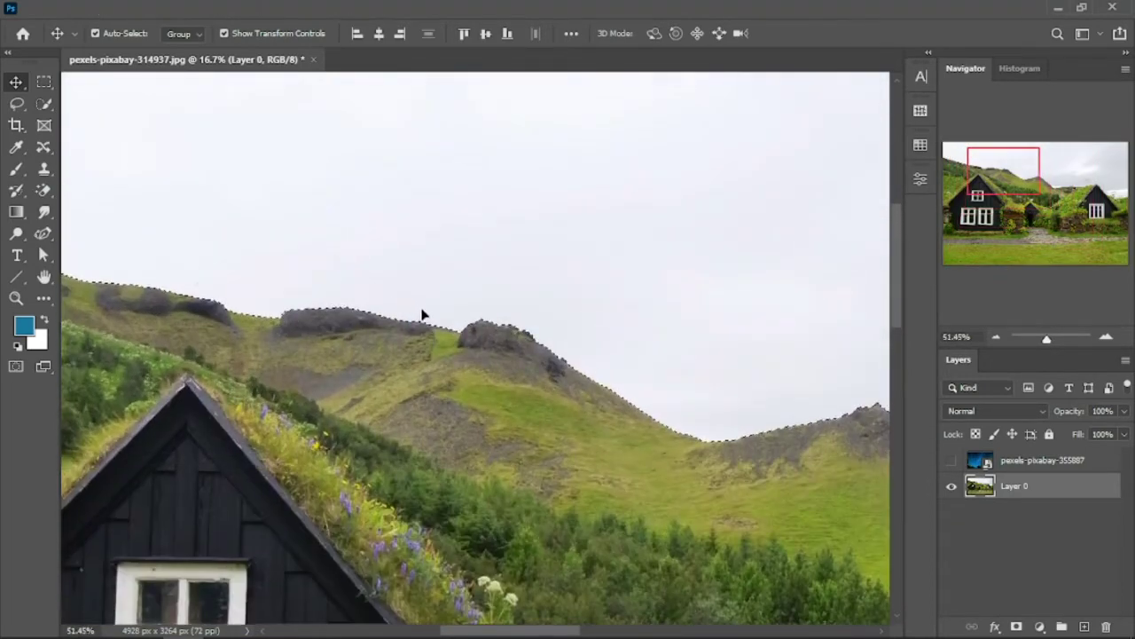
{"action": "scroll", "coordinate": [422, 313], "scroll_direction": "down", "scroll_amount": 2}
{"action": "scroll", "coordinate": [422, 313], "scroll_direction": "down", "scroll_amount": 2}
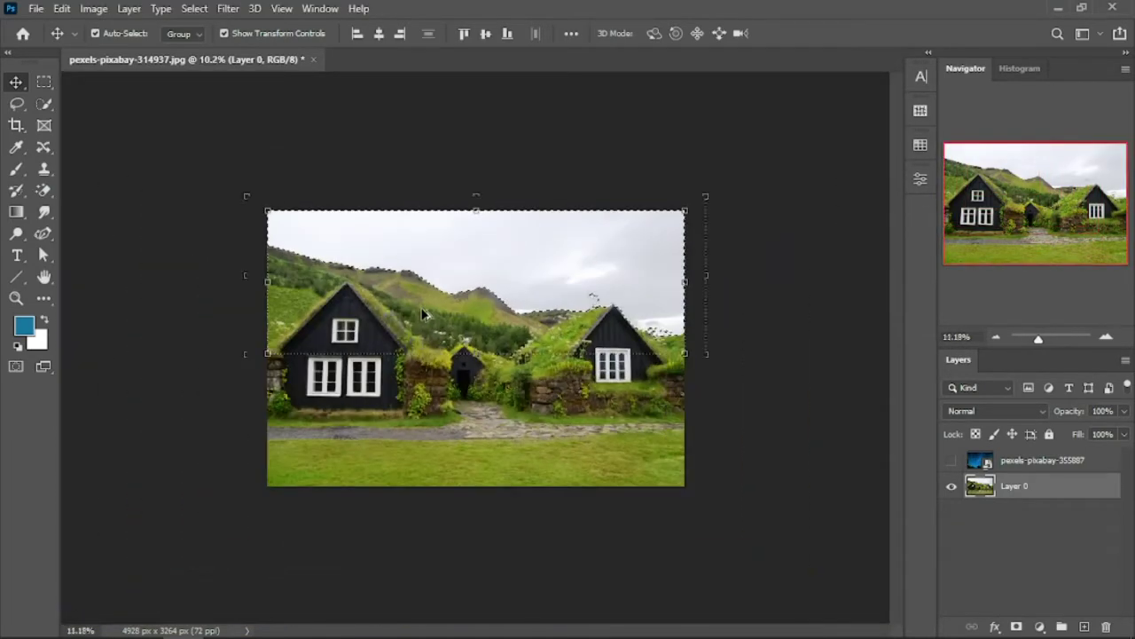
{"action": "scroll", "coordinate": [423, 313], "scroll_direction": "up", "scroll_amount": 2}
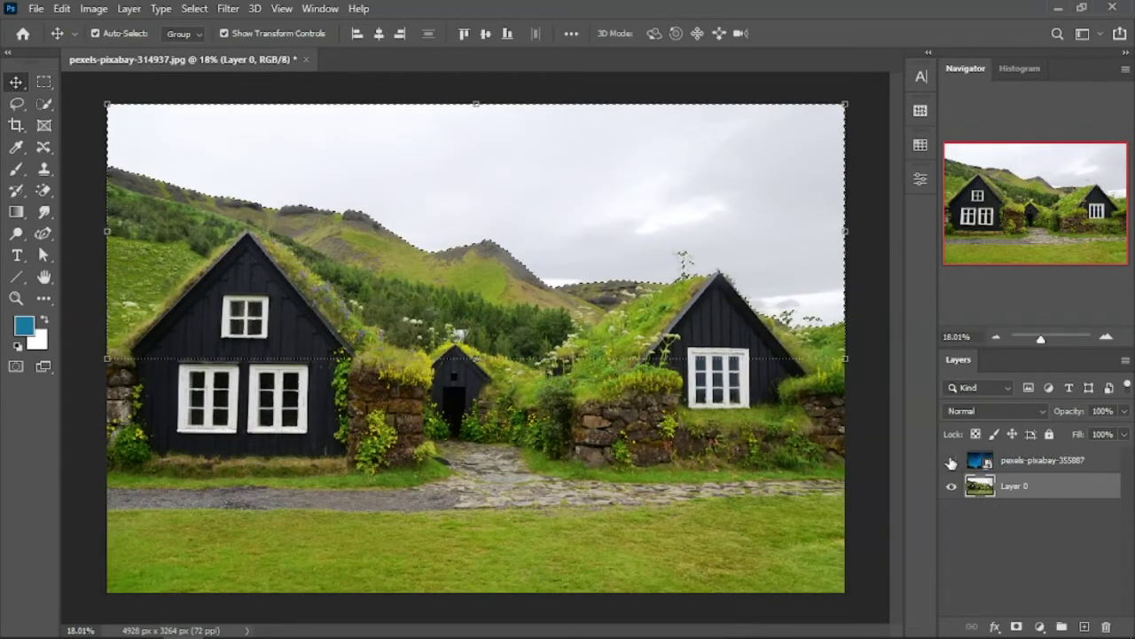
- Show the pexels-pixabay-355887 starry sky layer and mask it to the selected sky area
{"action": "left_click", "coordinate": [952, 462]}
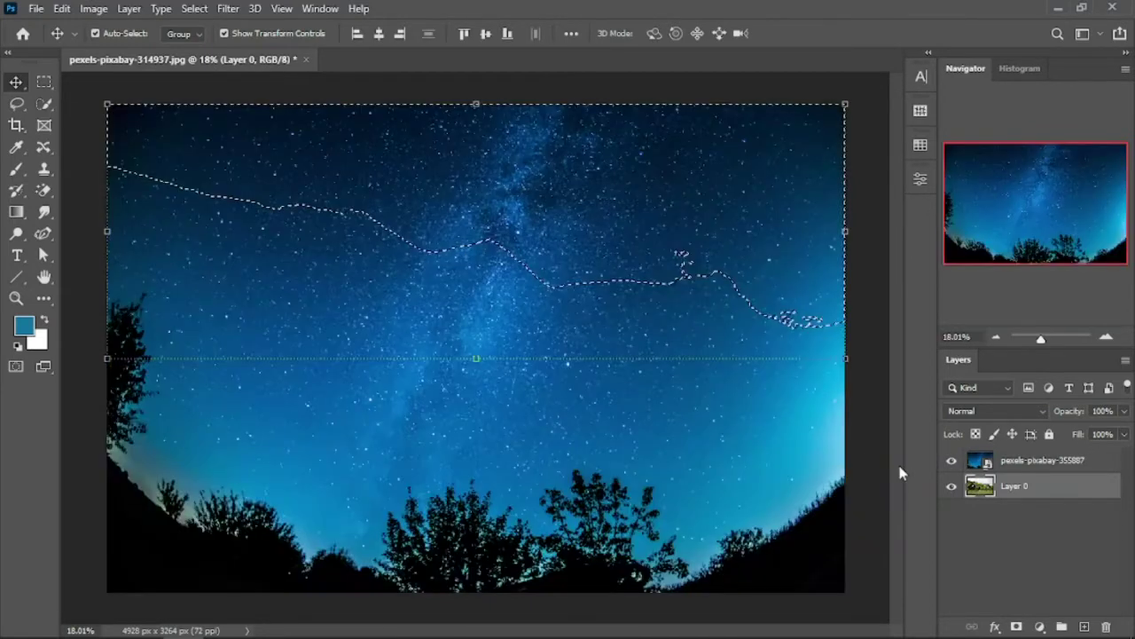
{"action": "left_click", "coordinate": [1016, 469]}
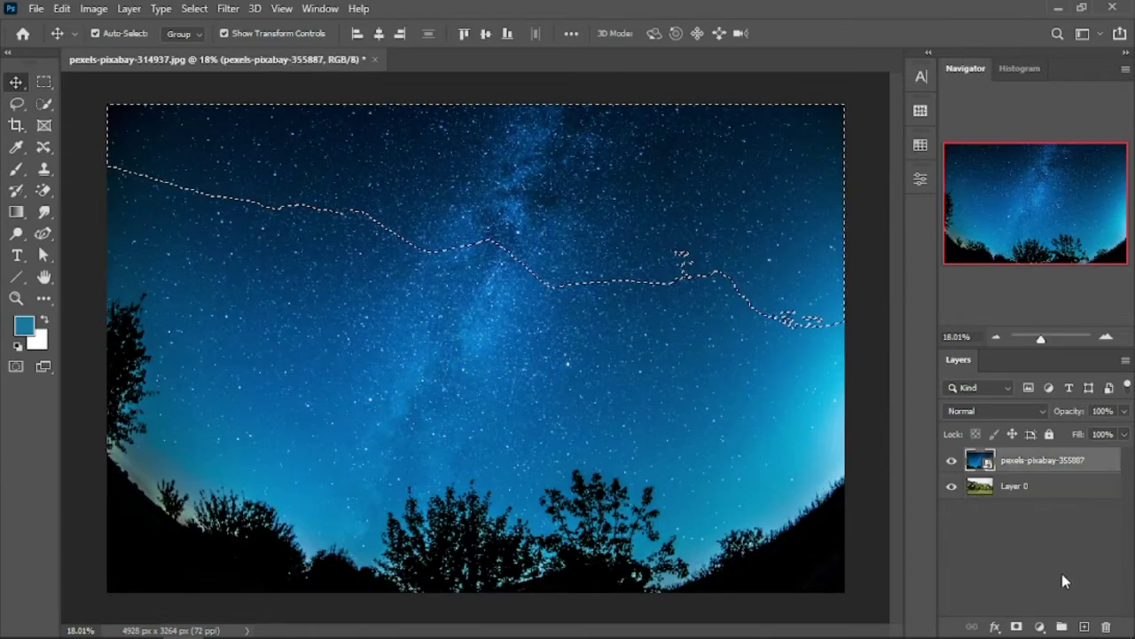
{"action": "left_click", "coordinate": [1017, 627]}
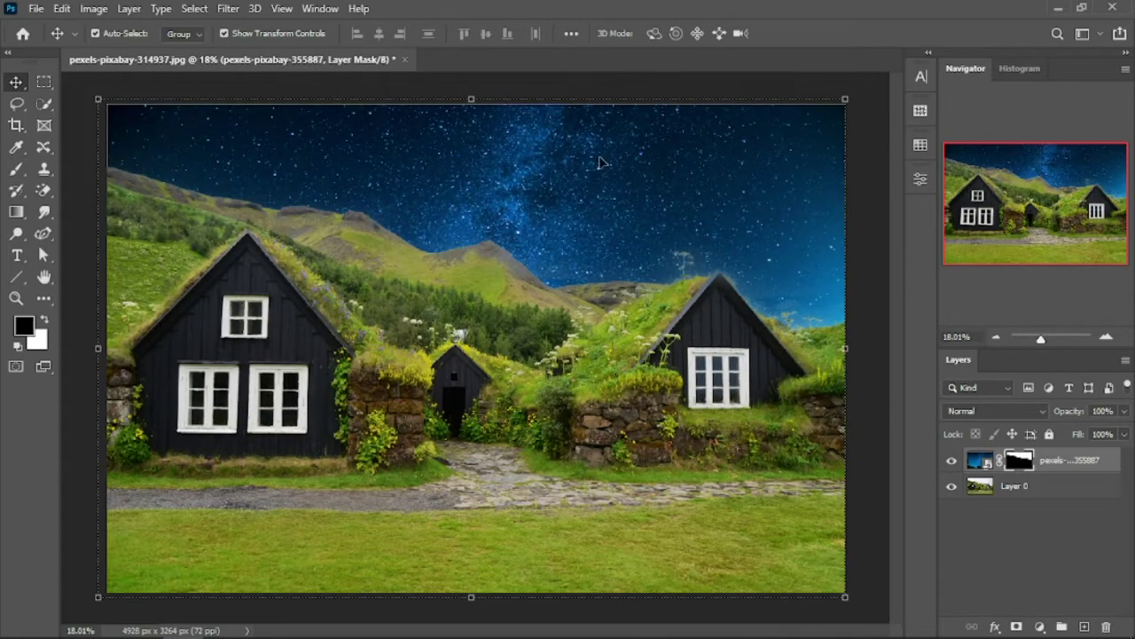
{"action": "left_click", "coordinate": [868, 189]}
{"action": "left_click", "coordinate": [377, 473]}
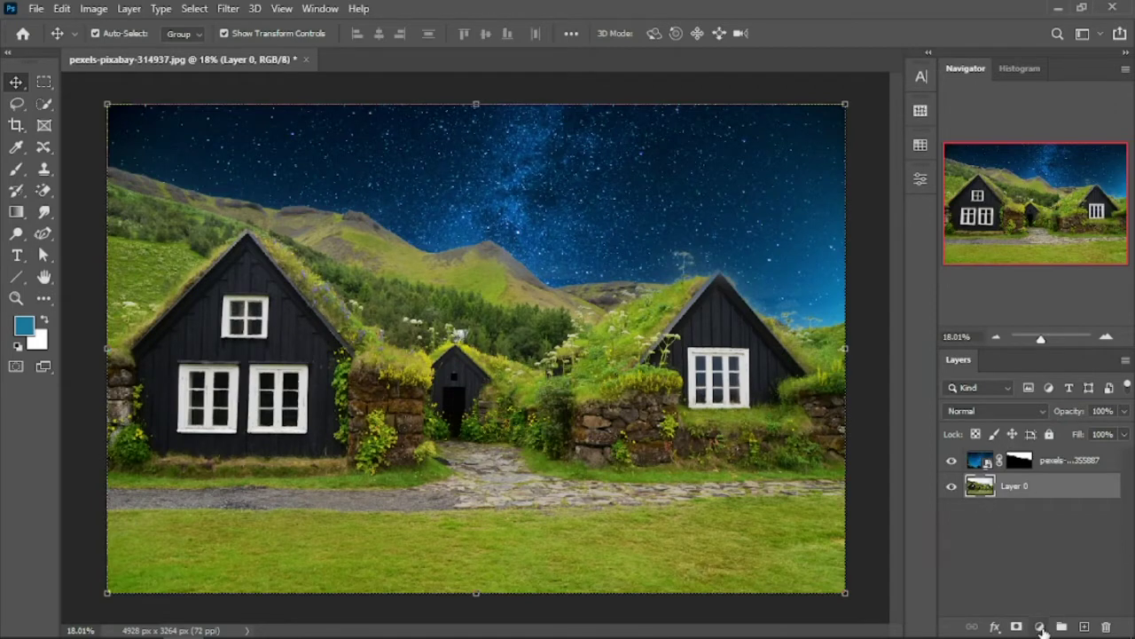
- Add a Color Lookup adjustment set to NightFromDay.CUBE for a dark blue night grade
{"action": "left_click", "coordinate": [1040, 627]}
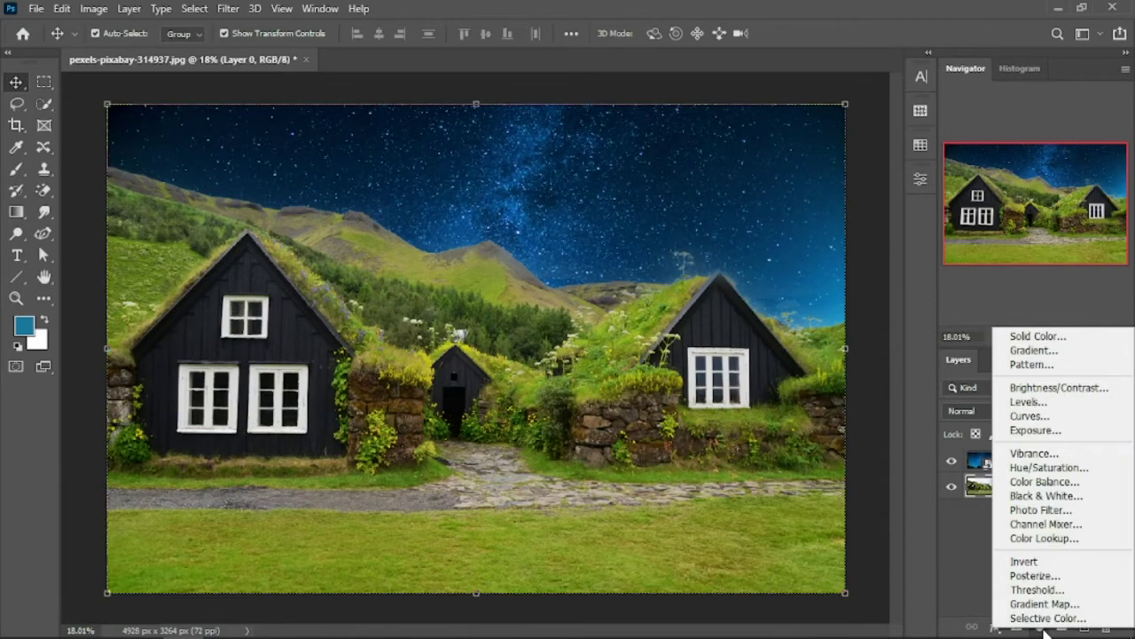
{"action": "left_click", "coordinate": [1045, 538]}
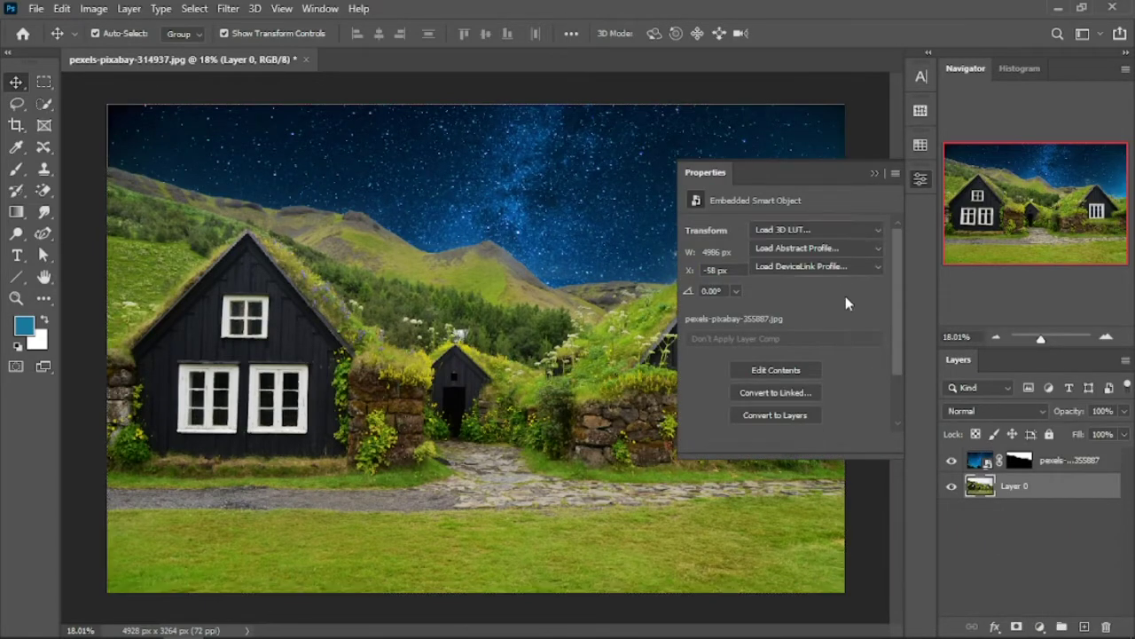
{"action": "left_click", "coordinate": [878, 232]}
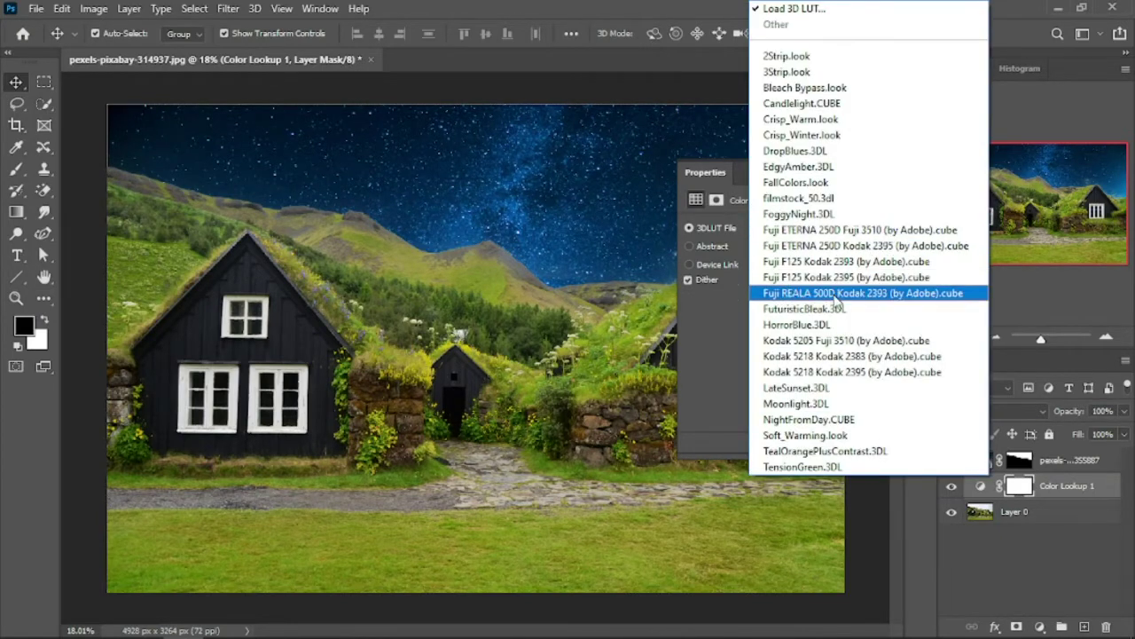
{"action": "left_click", "coordinate": [842, 422]}
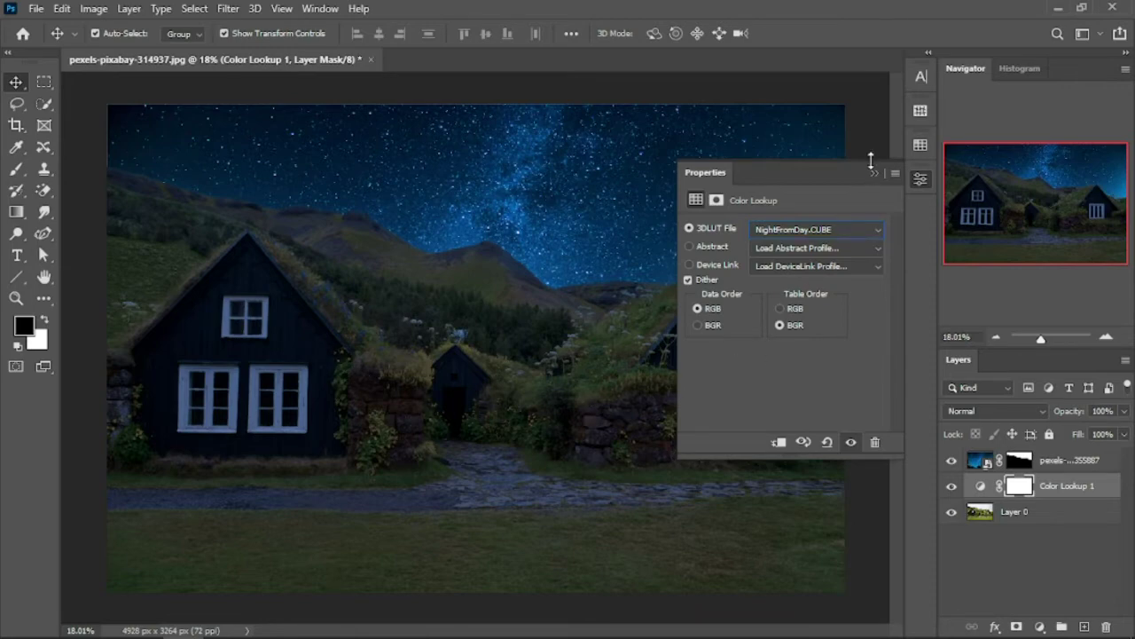
{"action": "left_click", "coordinate": [874, 174]}
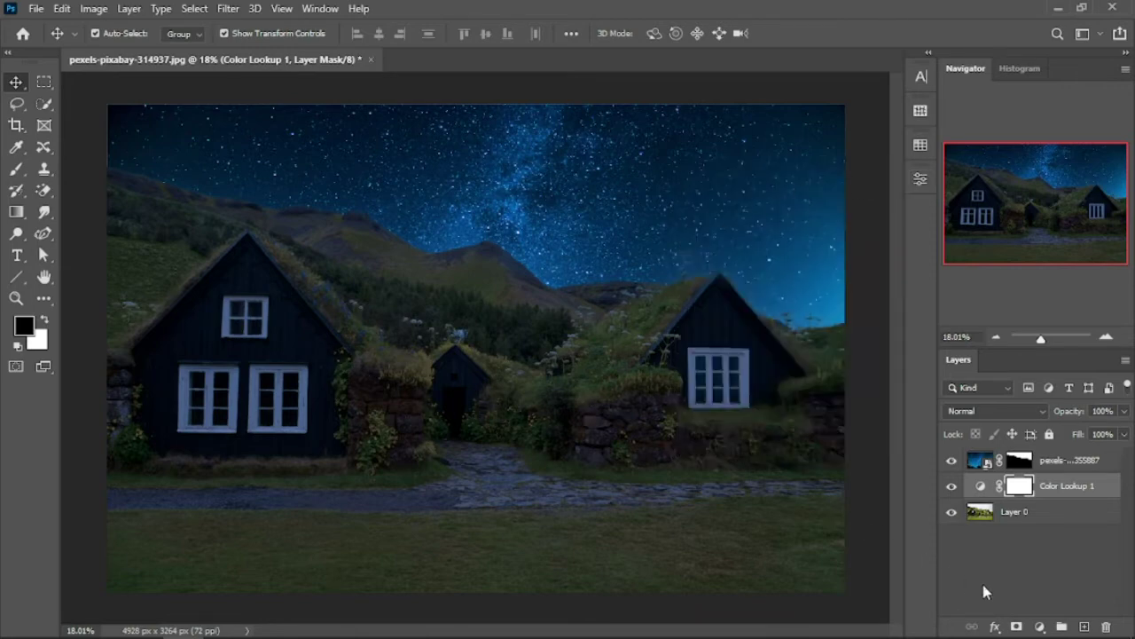
{"action": "left_click", "coordinate": [1012, 513]}
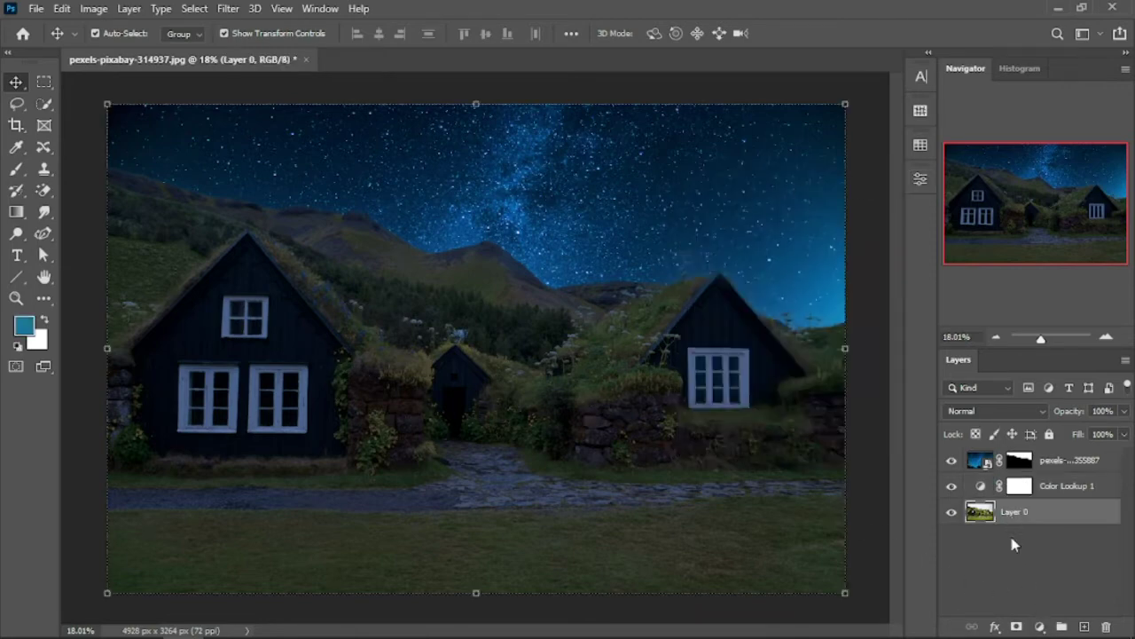
- Add a Levels adjustment with output white lowered to 183 and tightened input black and white points
{"action": "left_click", "coordinate": [1038, 627]}
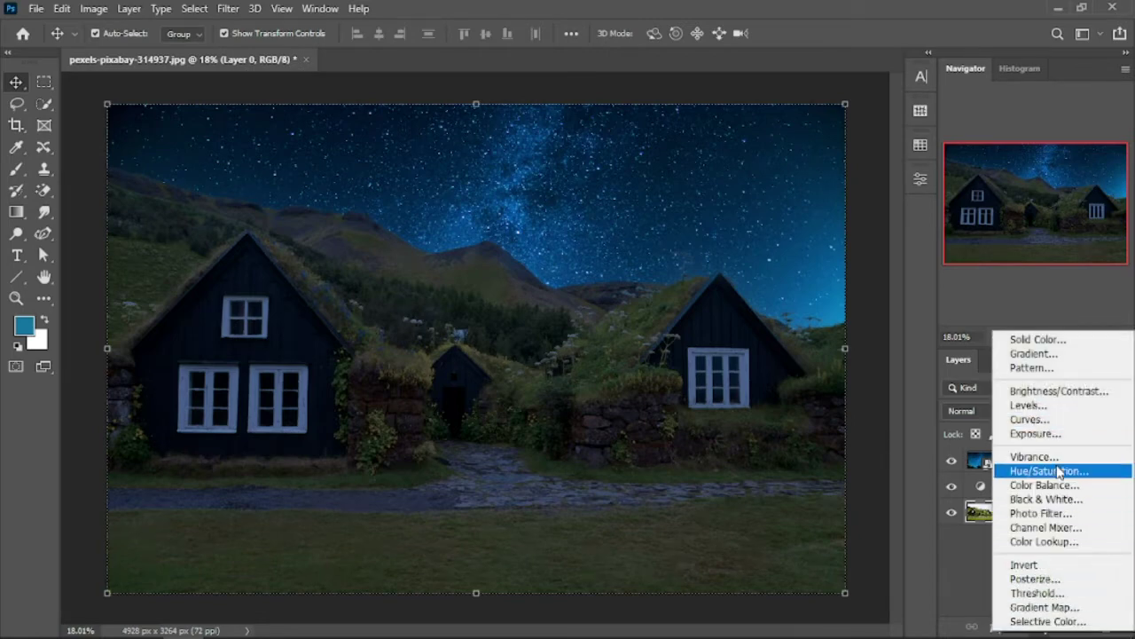
{"action": "left_click", "coordinate": [1032, 406]}
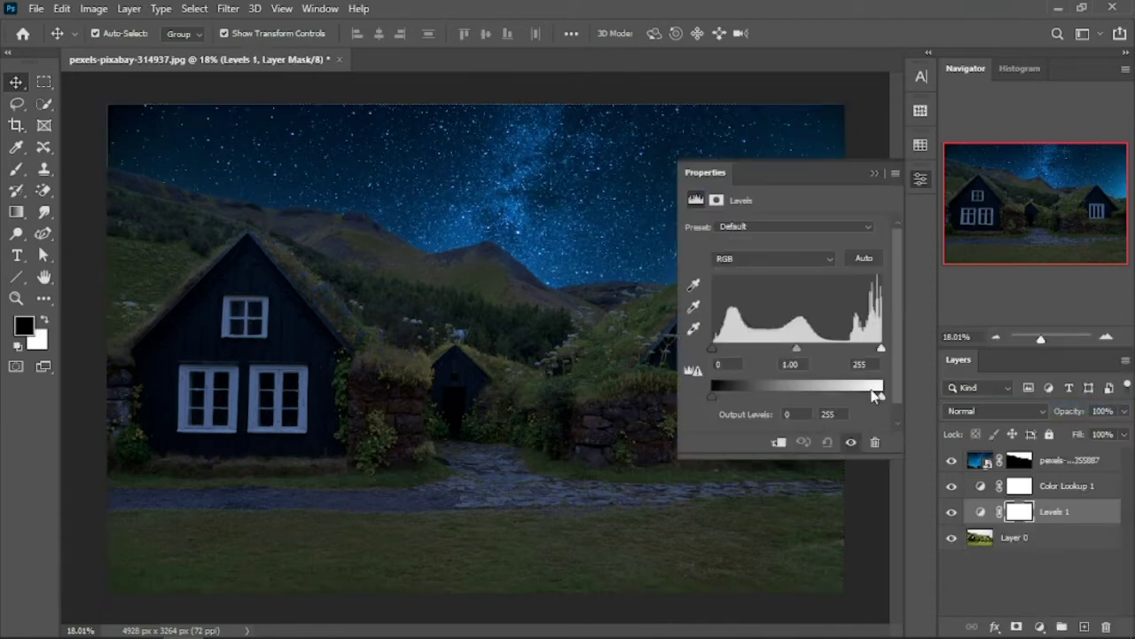
{"action": "left_click_drag", "start_coordinate": [880, 396], "coordinate": [834, 399]}
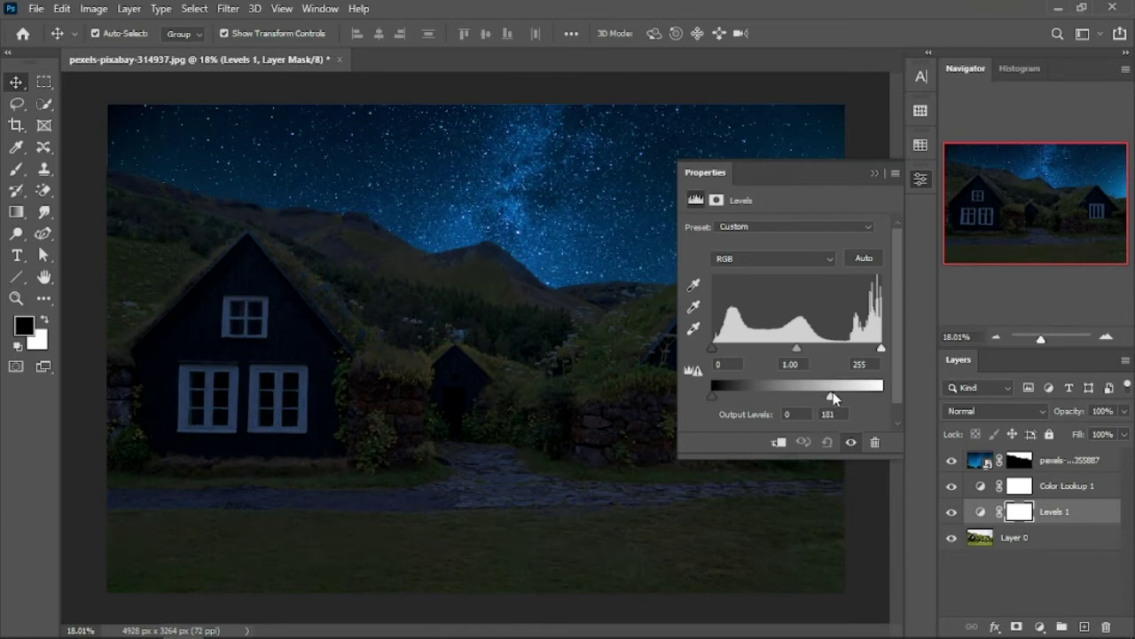
{"action": "left_click_drag", "start_coordinate": [880, 349], "coordinate": [879, 352]}
{"action": "left_click_drag", "start_coordinate": [713, 349], "coordinate": [718, 352]}
{"action": "left_click", "coordinate": [873, 173]}
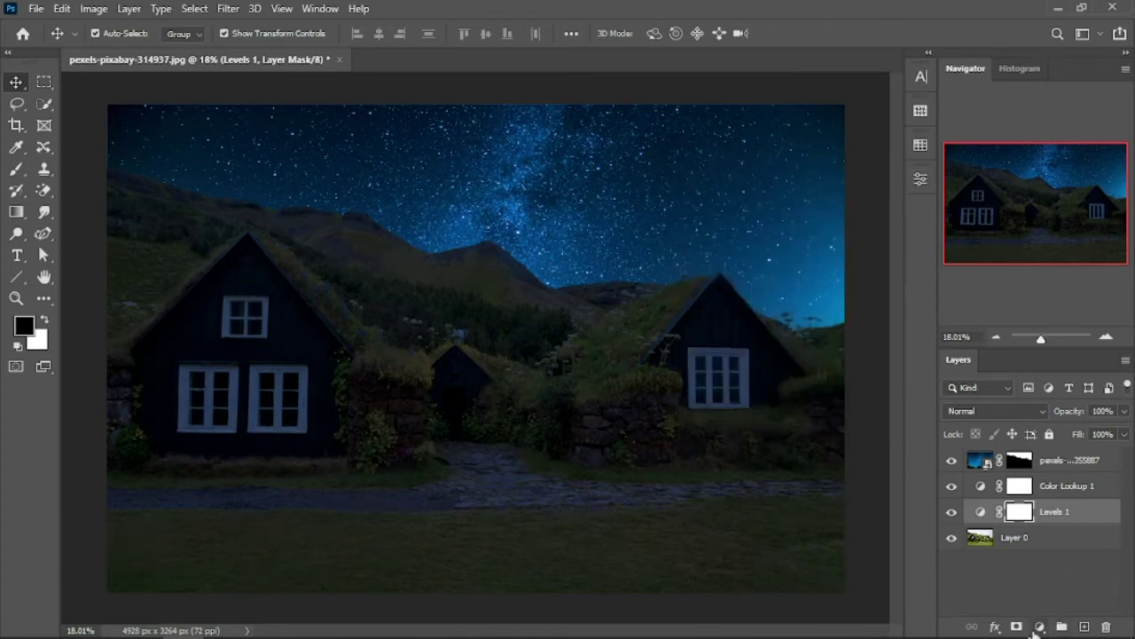
{"action": "left_click", "coordinate": [1025, 535]}
- Add a Curves adjustment that lifts the Blue channel curve in the shadows
{"action": "left_click", "coordinate": [1042, 626]}
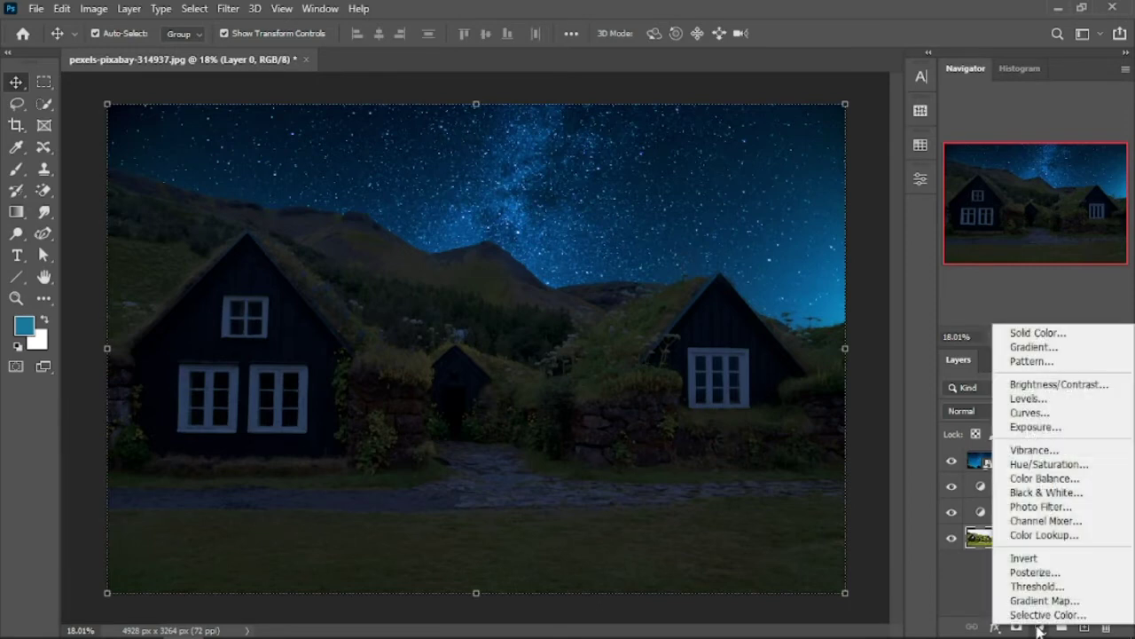
{"action": "left_click", "coordinate": [1039, 415]}
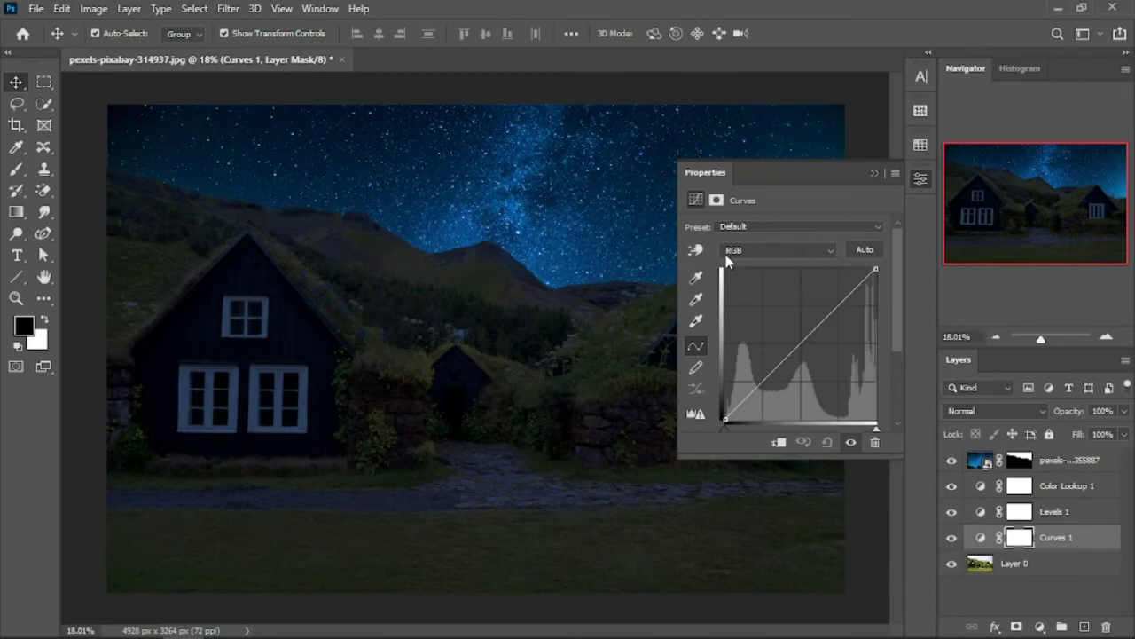
{"action": "left_click", "coordinate": [829, 250]}
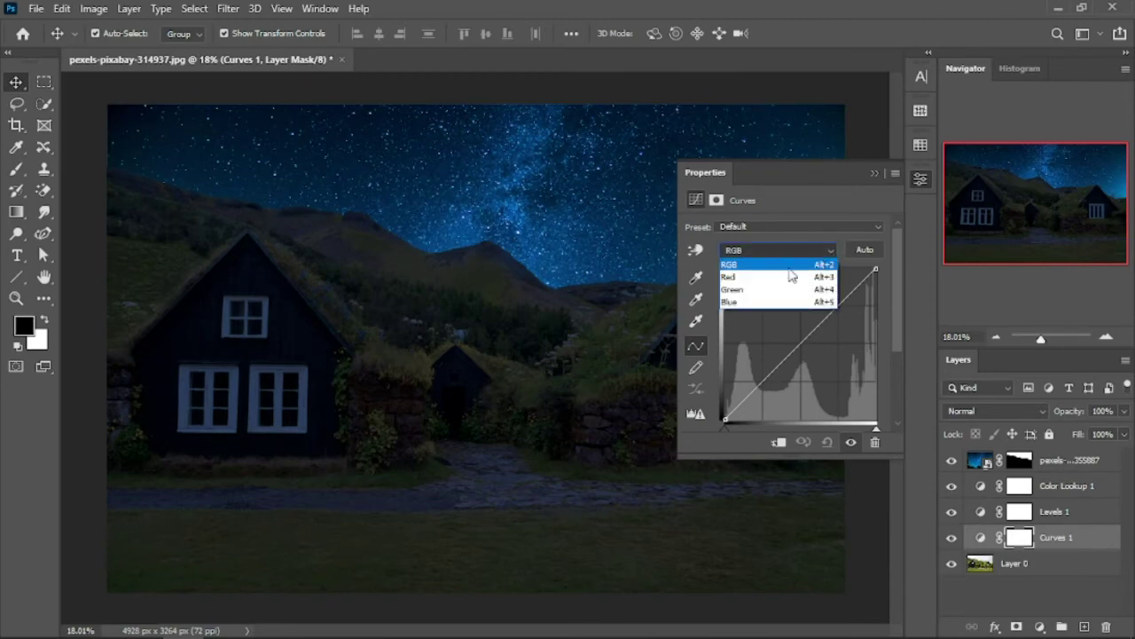
{"action": "left_click", "coordinate": [736, 303]}
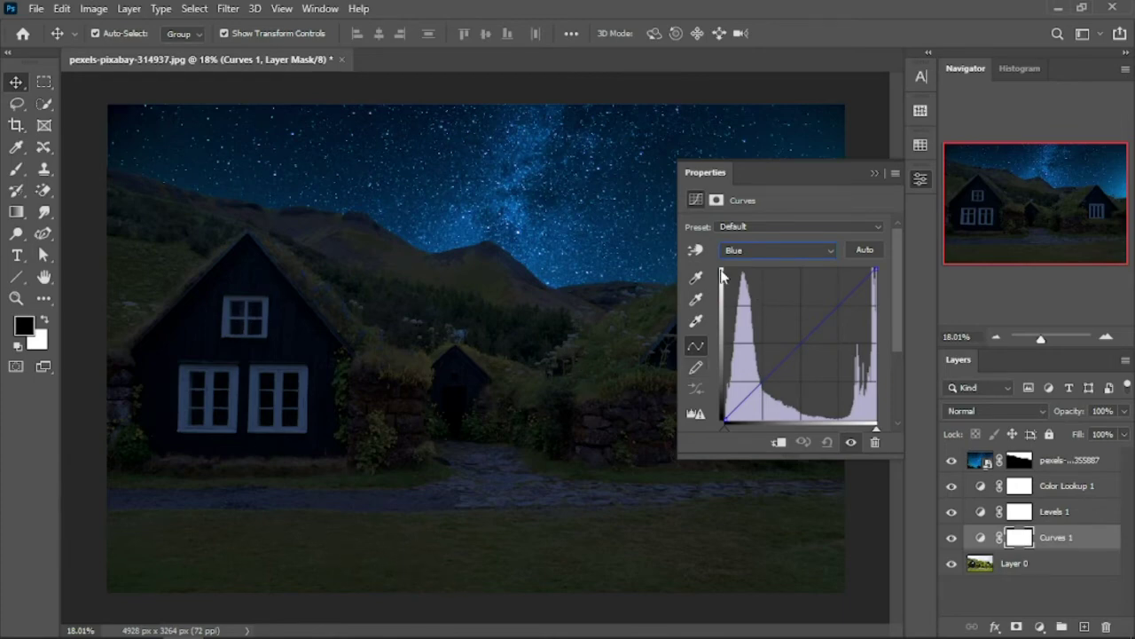
{"action": "left_click", "coordinate": [695, 250]}
{"action": "left_click_drag", "start_coordinate": [512, 539], "coordinate": [517, 529]}
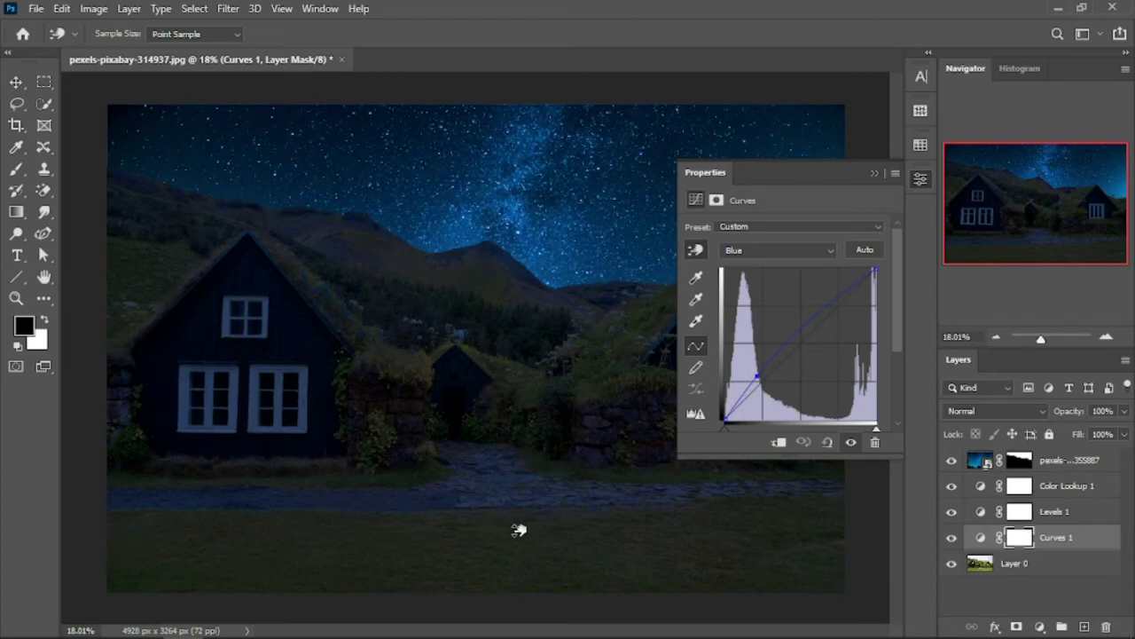
{"action": "left_click", "coordinate": [878, 174]}
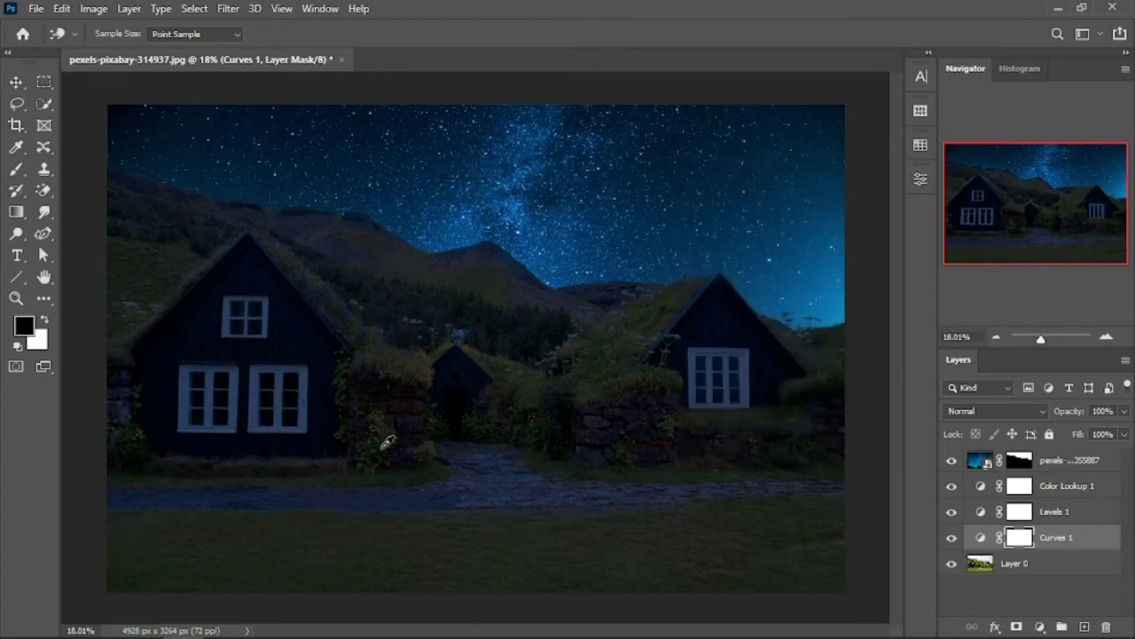
{"action": "scroll", "coordinate": [457, 457], "scroll_direction": "up", "scroll_amount": 1}
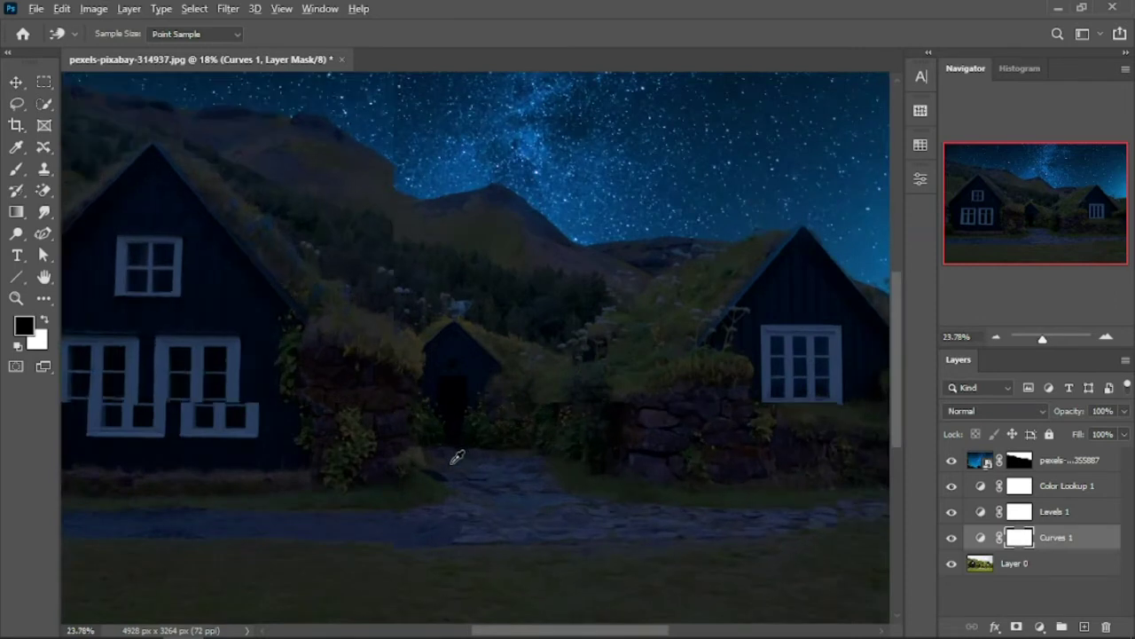
{"action": "scroll", "coordinate": [425, 454], "scroll_direction": "up", "scroll_amount": 1}
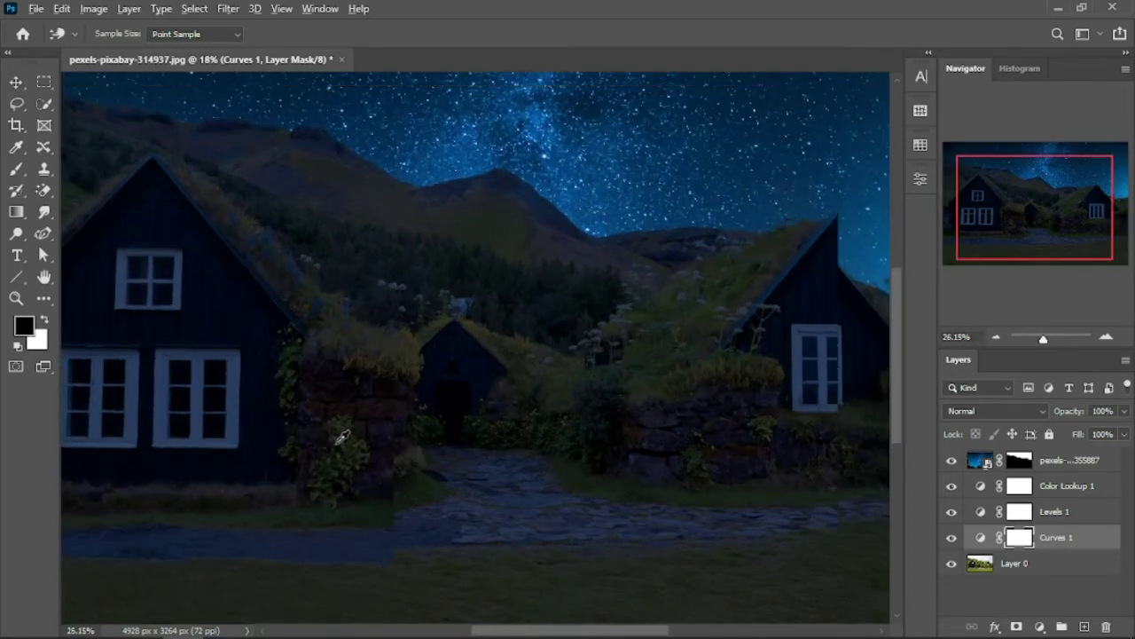
{"action": "scroll", "coordinate": [393, 464], "scroll_direction": "up", "scroll_amount": 3}
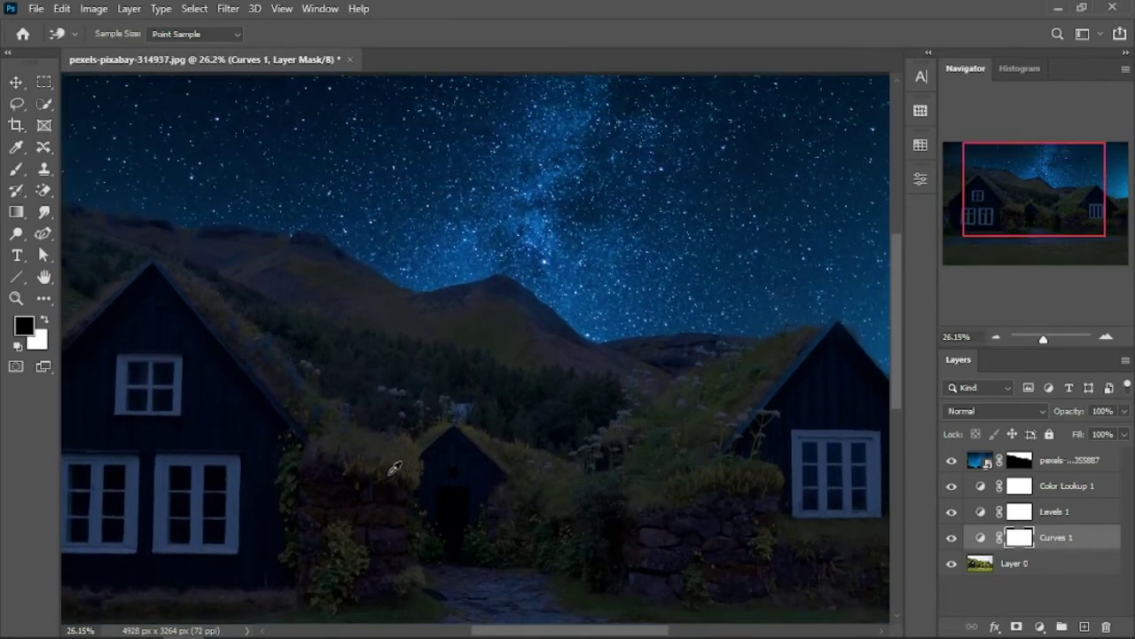
{"action": "scroll", "coordinate": [393, 463], "scroll_direction": "down", "scroll_amount": 4}
{"action": "scroll", "coordinate": [393, 464], "scroll_direction": "down", "scroll_amount": 4}
{"action": "scroll", "coordinate": [393, 464], "scroll_direction": "up", "scroll_amount": 4}
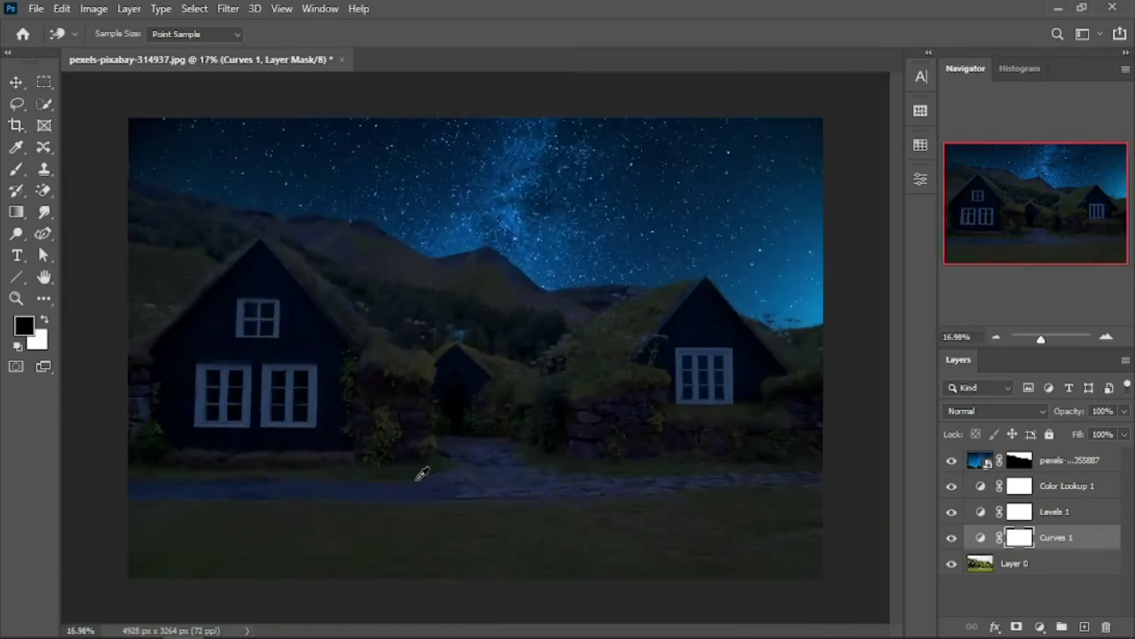
{"action": "left_click", "coordinate": [951, 461]}
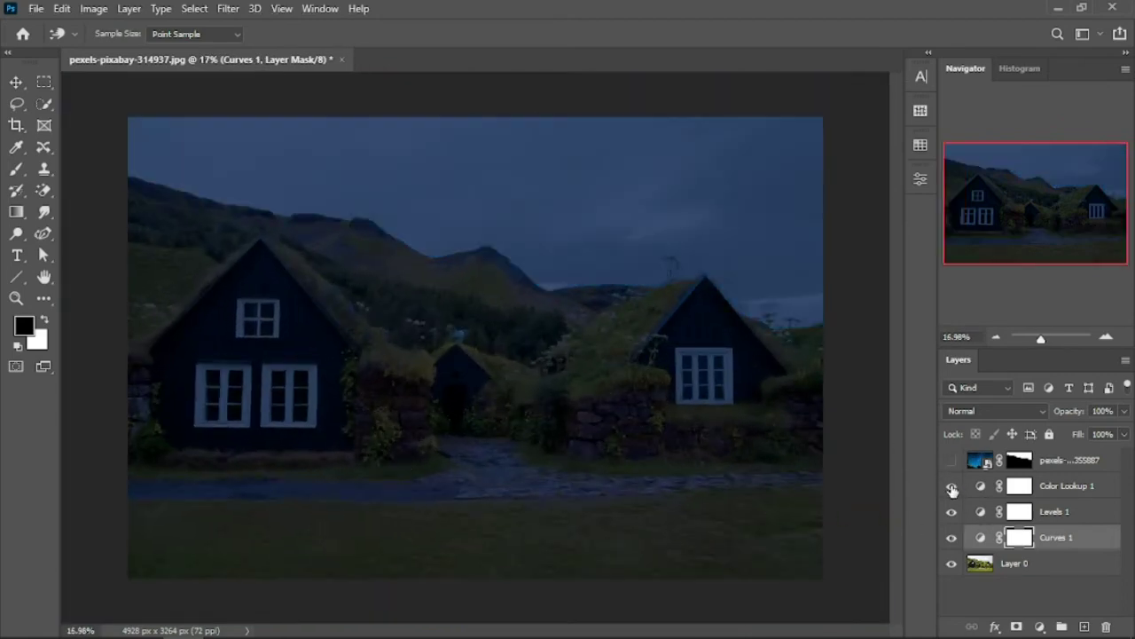
{"action": "left_click", "coordinate": [951, 486]}
{"action": "left_click", "coordinate": [952, 511]}
{"action": "left_click", "coordinate": [952, 538]}
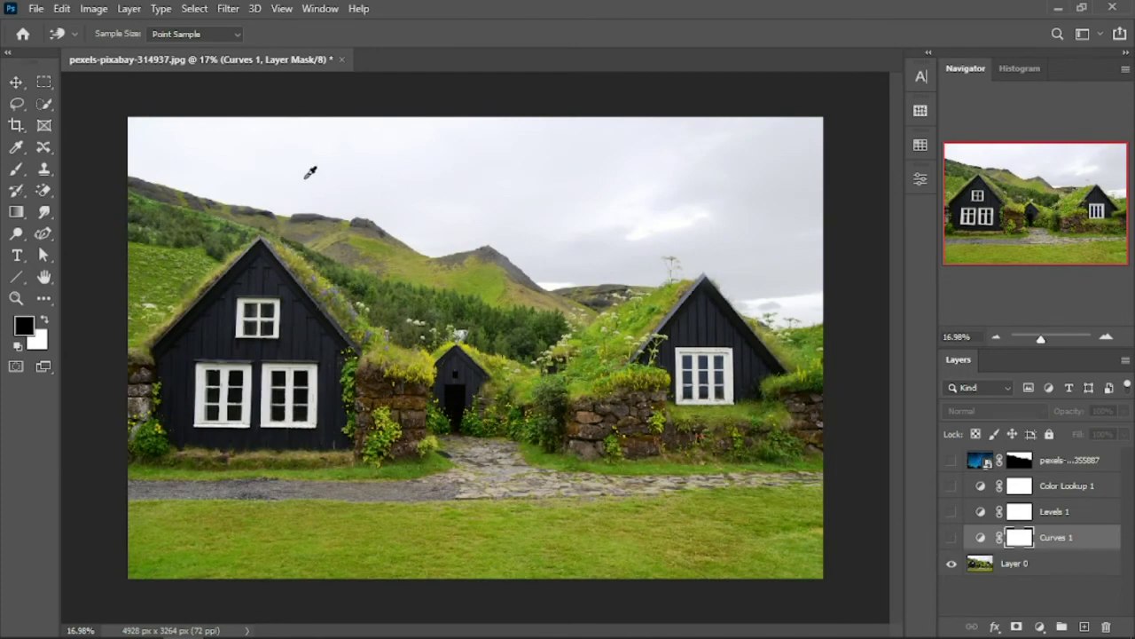
{"action": "left_click", "coordinate": [951, 538]}
{"action": "left_click", "coordinate": [951, 511]}
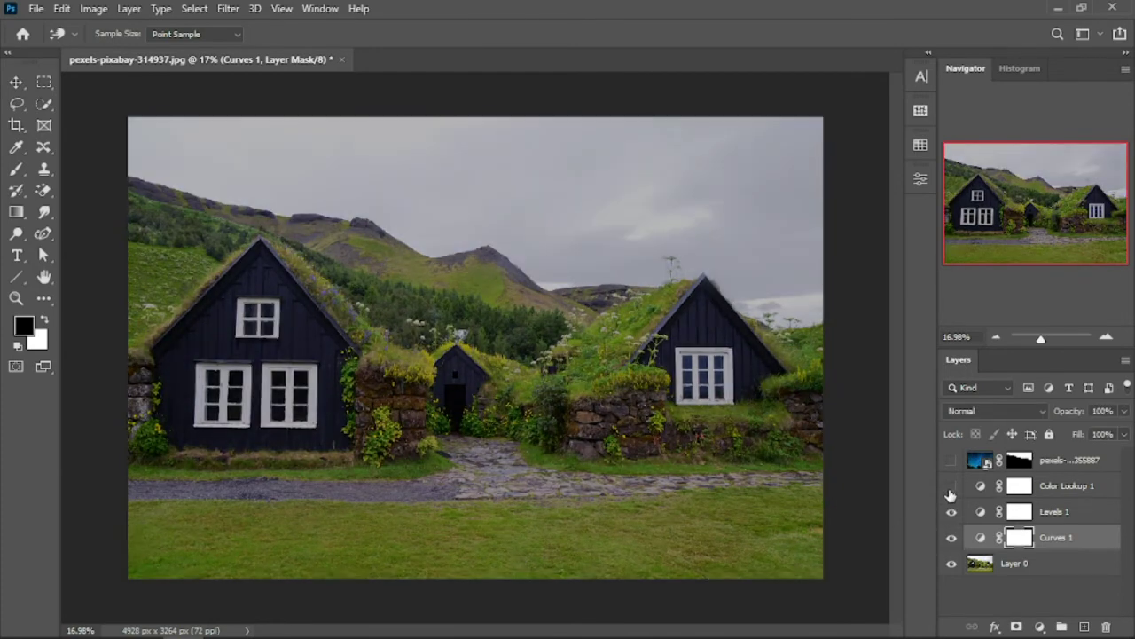
{"action": "left_click", "coordinate": [952, 486]}
{"action": "left_click", "coordinate": [951, 460]}
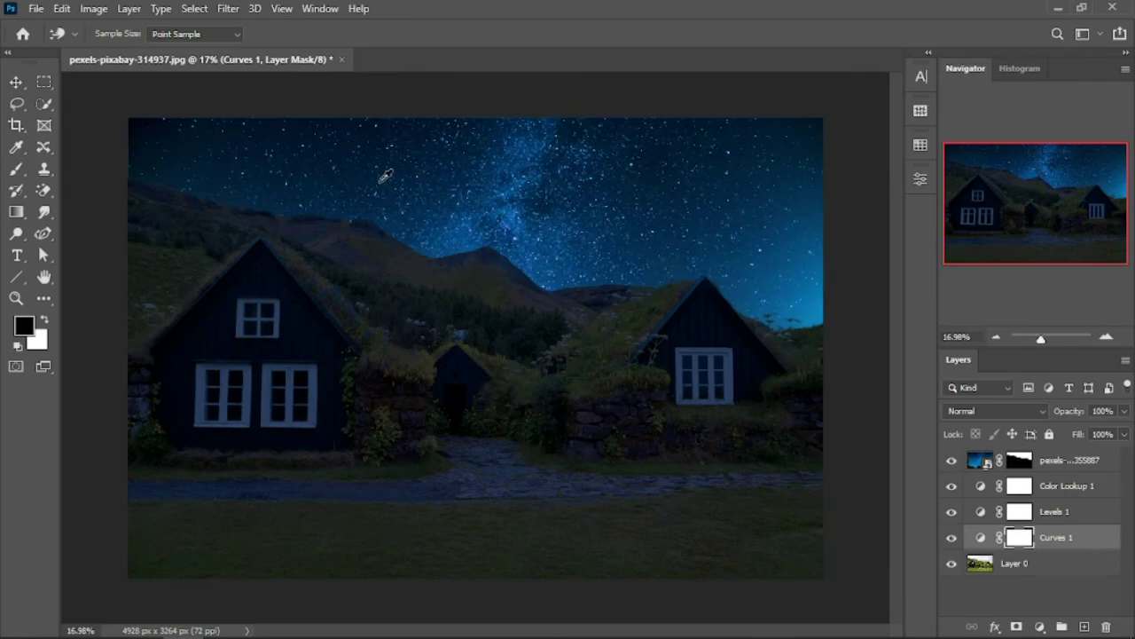